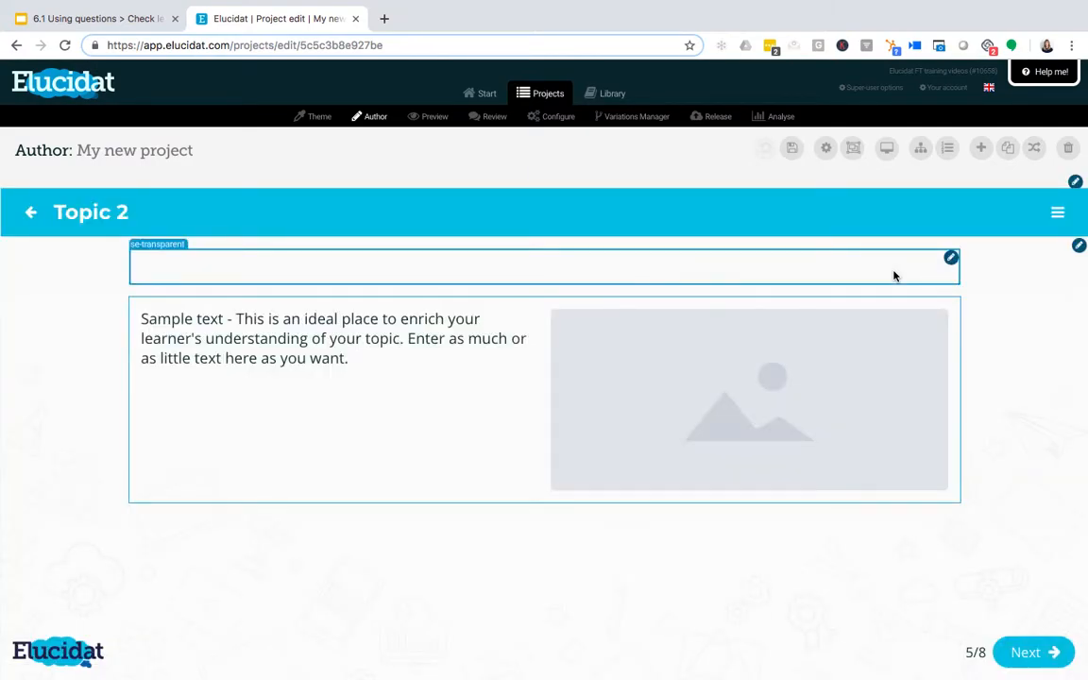
# - Add a new page named "Knowledge Check" using the Single Choice page type from Knowledge Checks
pyautogui.click(985, 151)
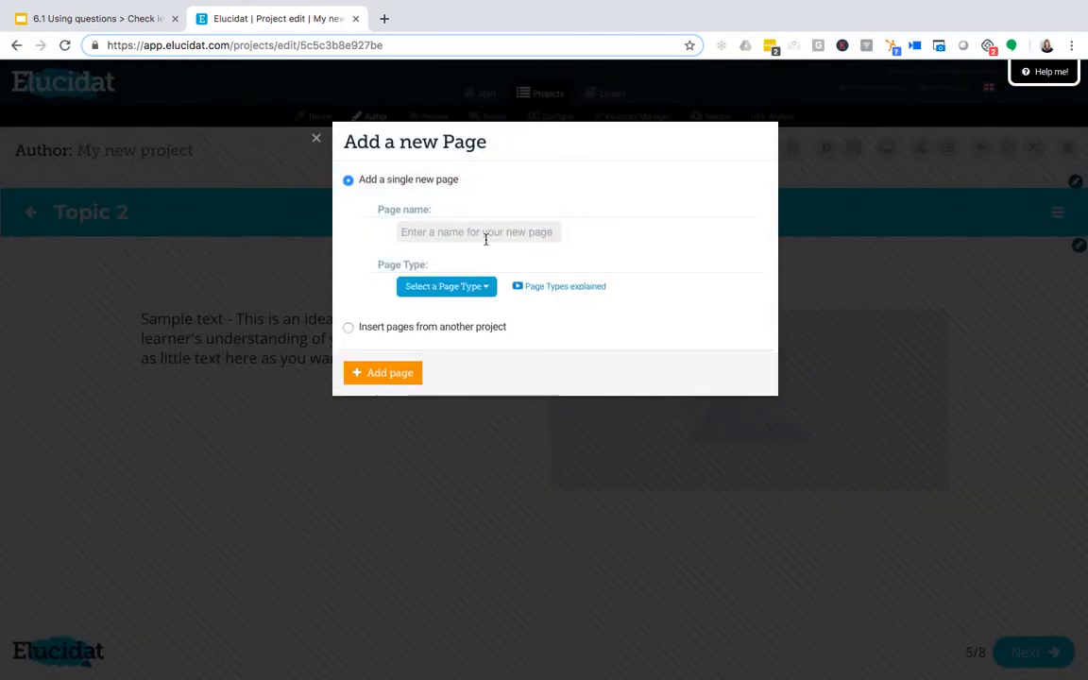
pyautogui.write('Knowledge Check')
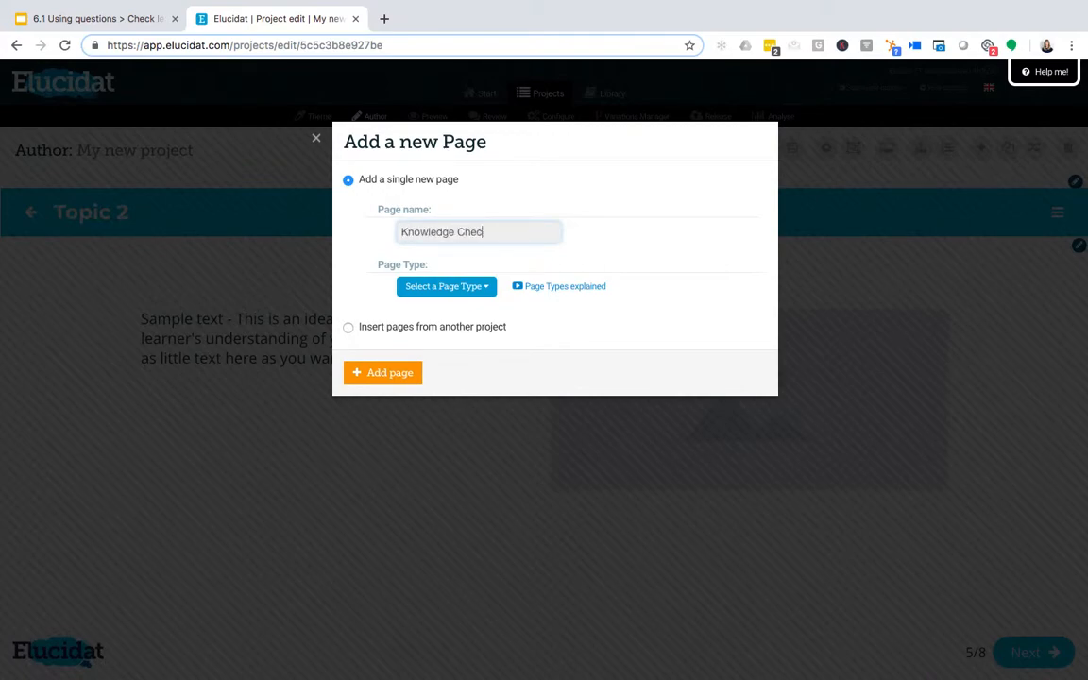
pyautogui.click(477, 287)
pyautogui.scroll(-2, 827, 522)
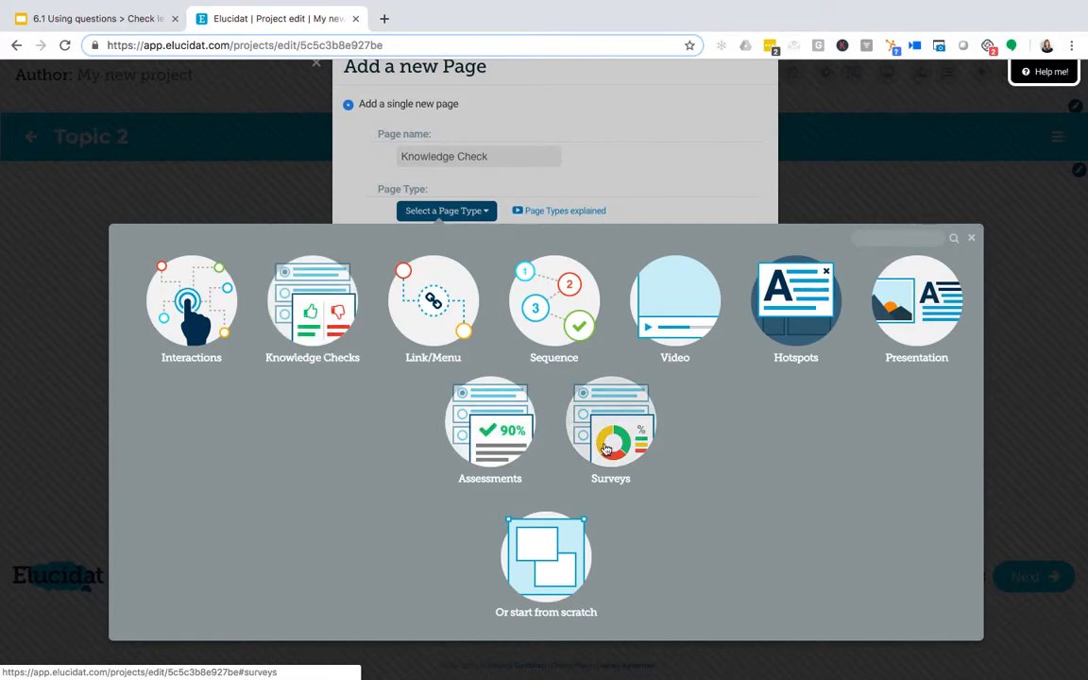
pyautogui.click(321, 338)
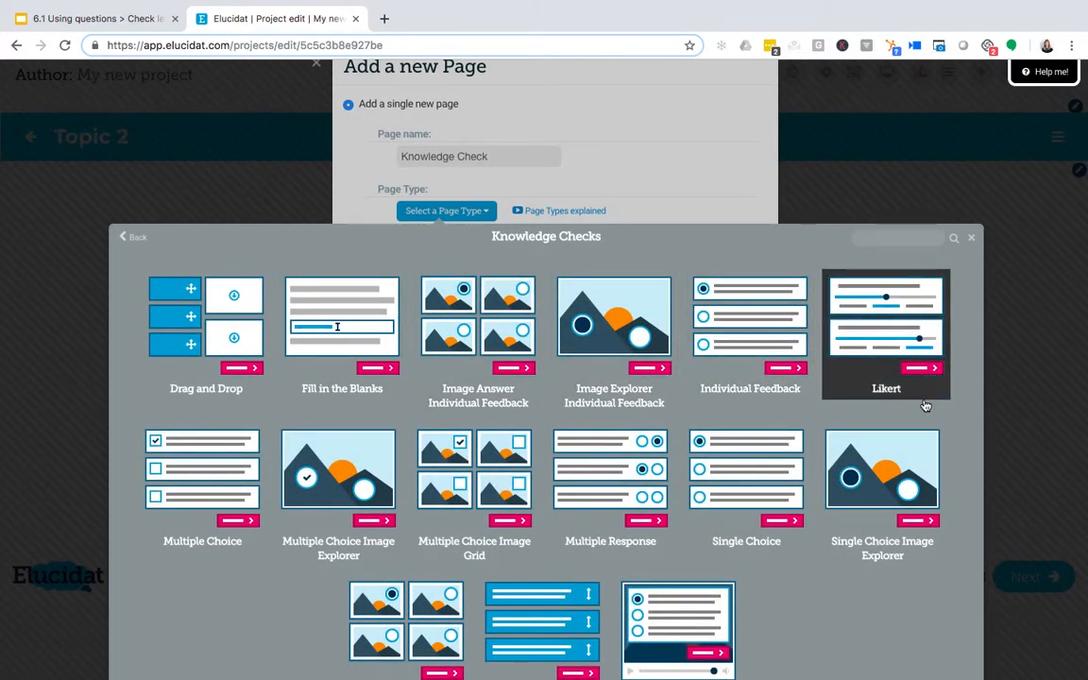
pyautogui.scroll(-2, 925, 406)
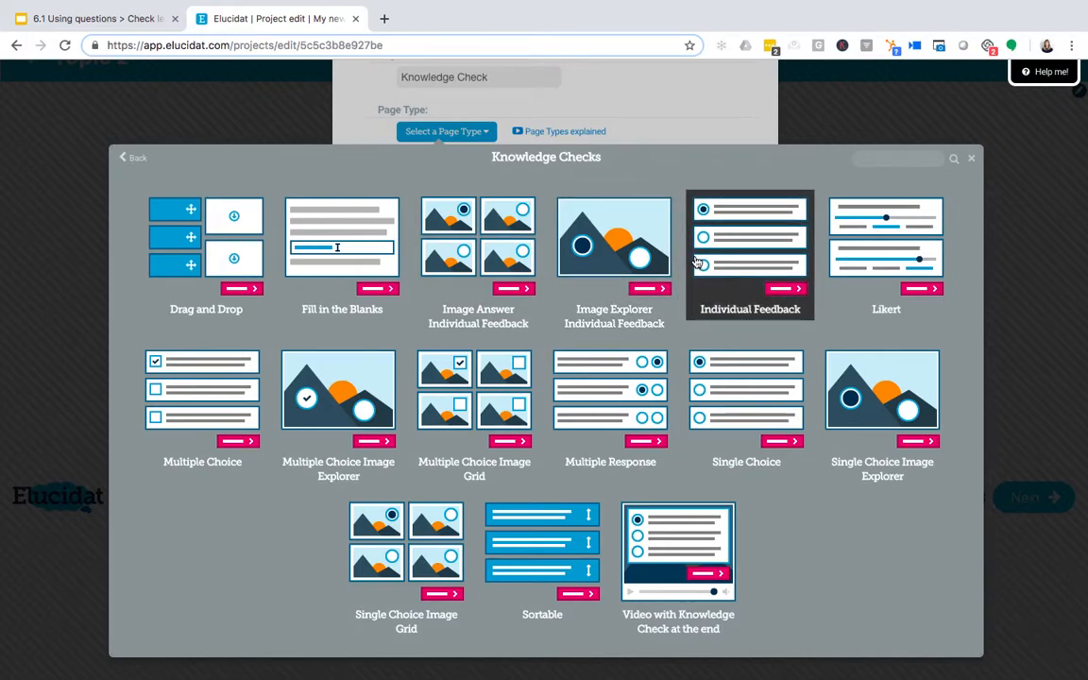
pyautogui.click(710, 391)
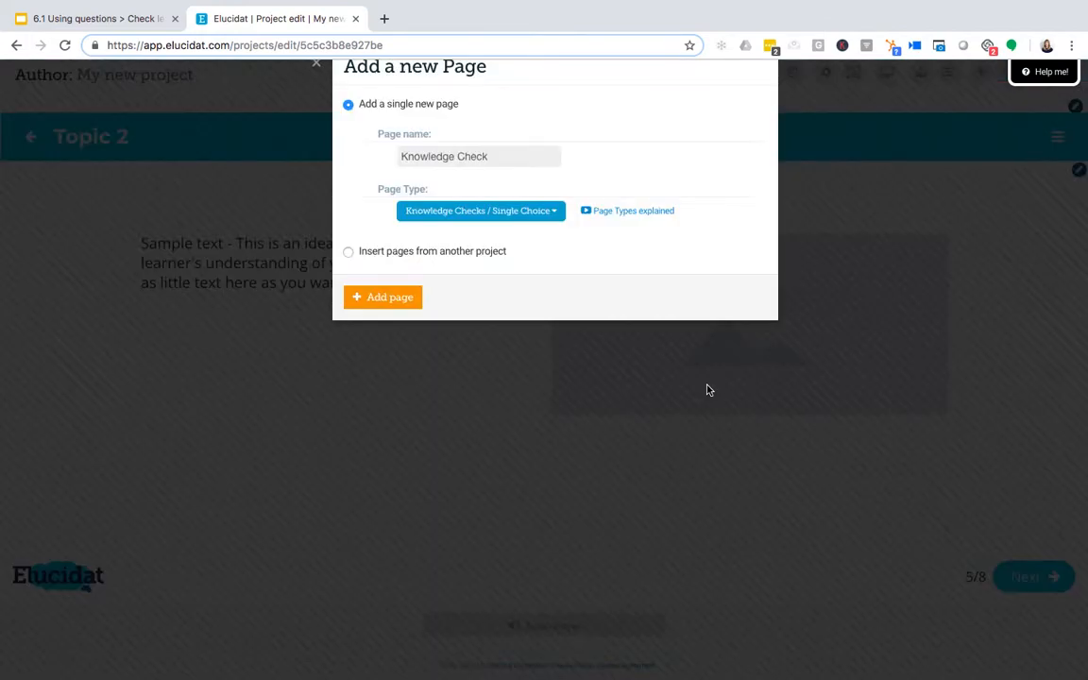
pyautogui.click(374, 302)
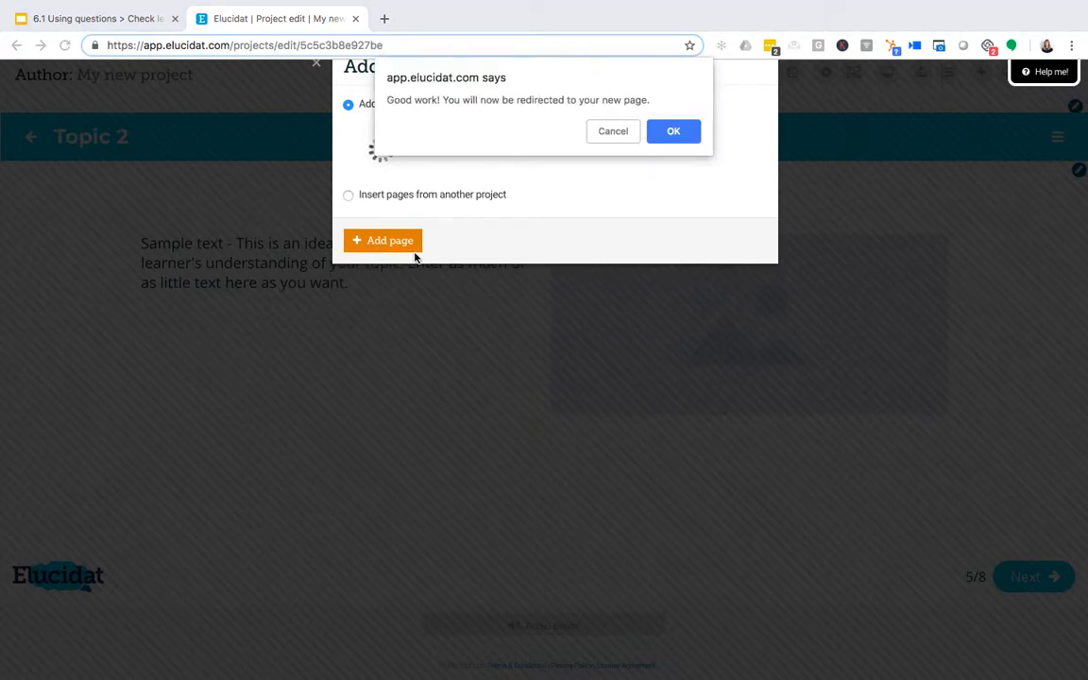
pyautogui.click(675, 130)
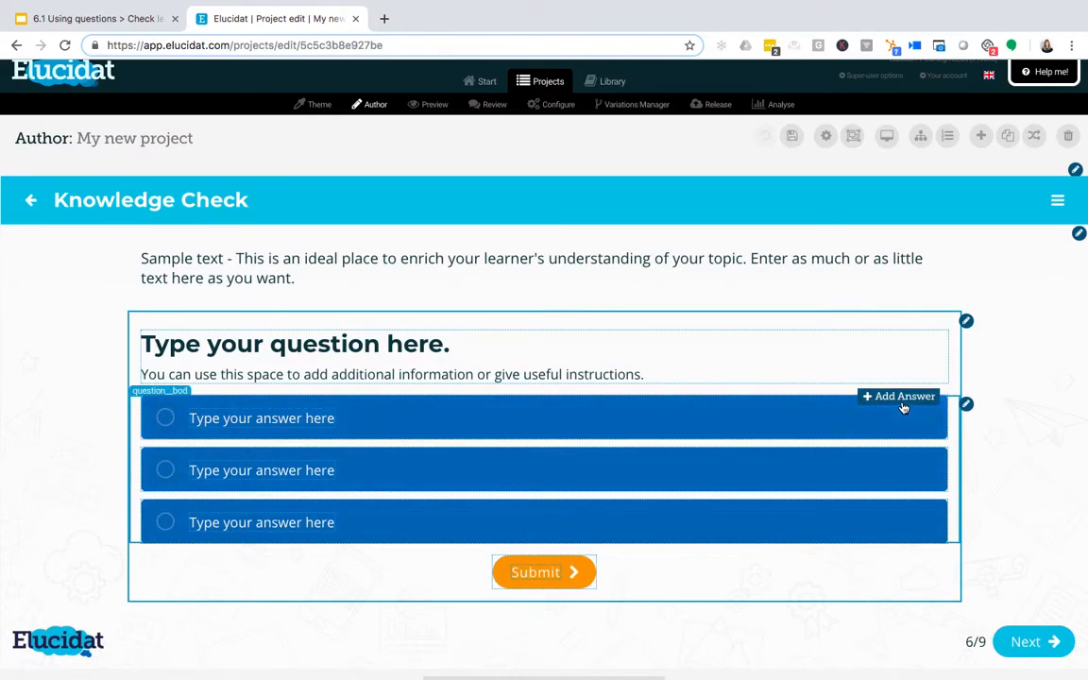
# - Add a fourth answer option to the question and delete it again
pyautogui.click(899, 397)
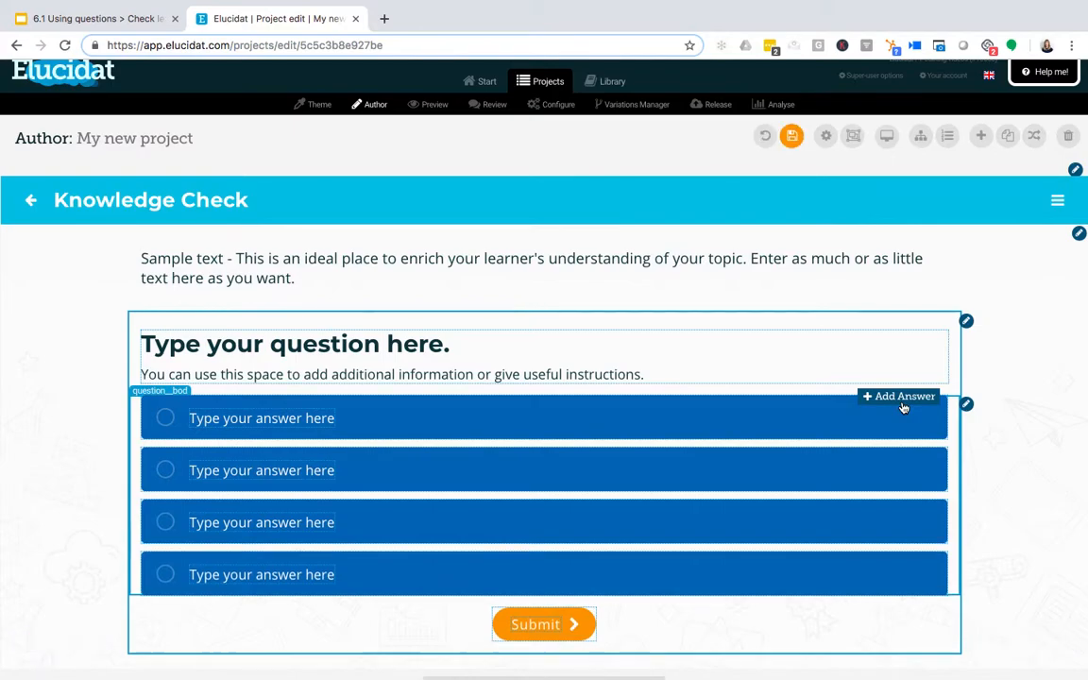
pyautogui.click(938, 561)
pyautogui.scroll(-1, 840, 595)
pyautogui.click(774, 641)
pyautogui.scroll(-2, 776, 639)
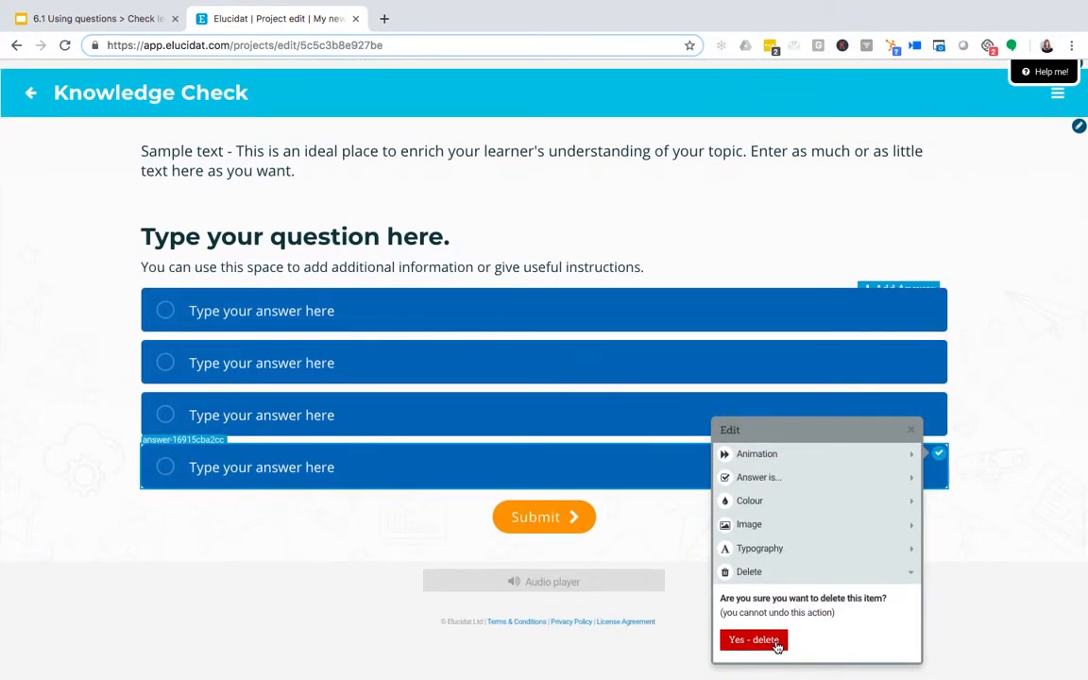
pyautogui.click(776, 639)
pyautogui.scroll(1, 1018, 428)
pyautogui.scroll(1, 1018, 427)
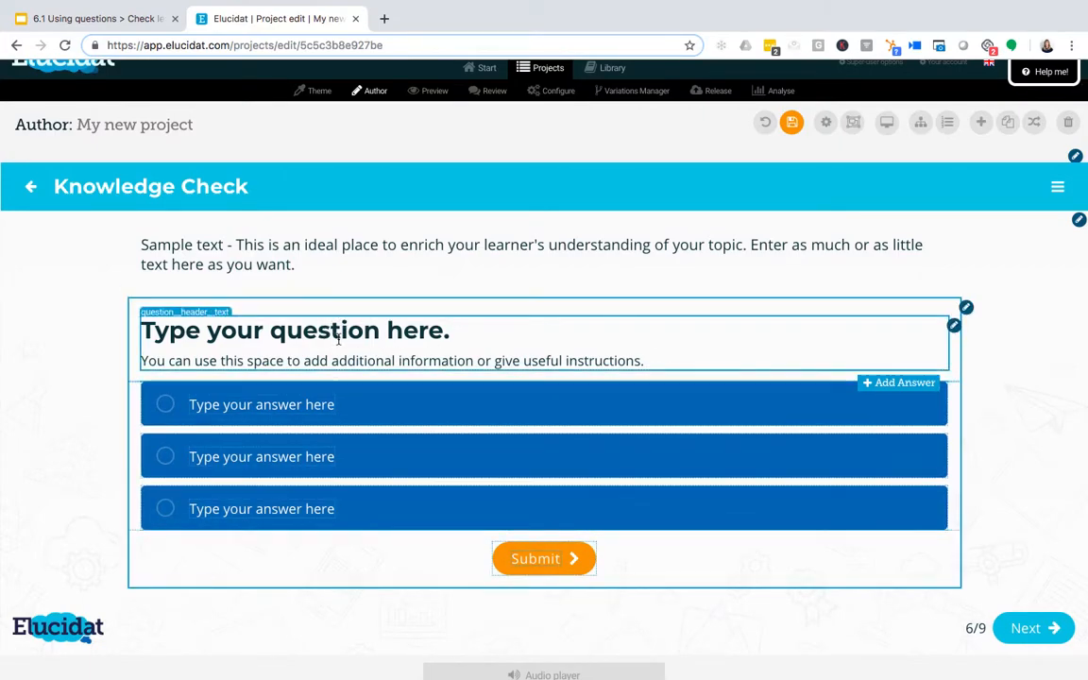
# - Replace the first answer's placeholder text with "Correct"
pyautogui.click(342, 406)
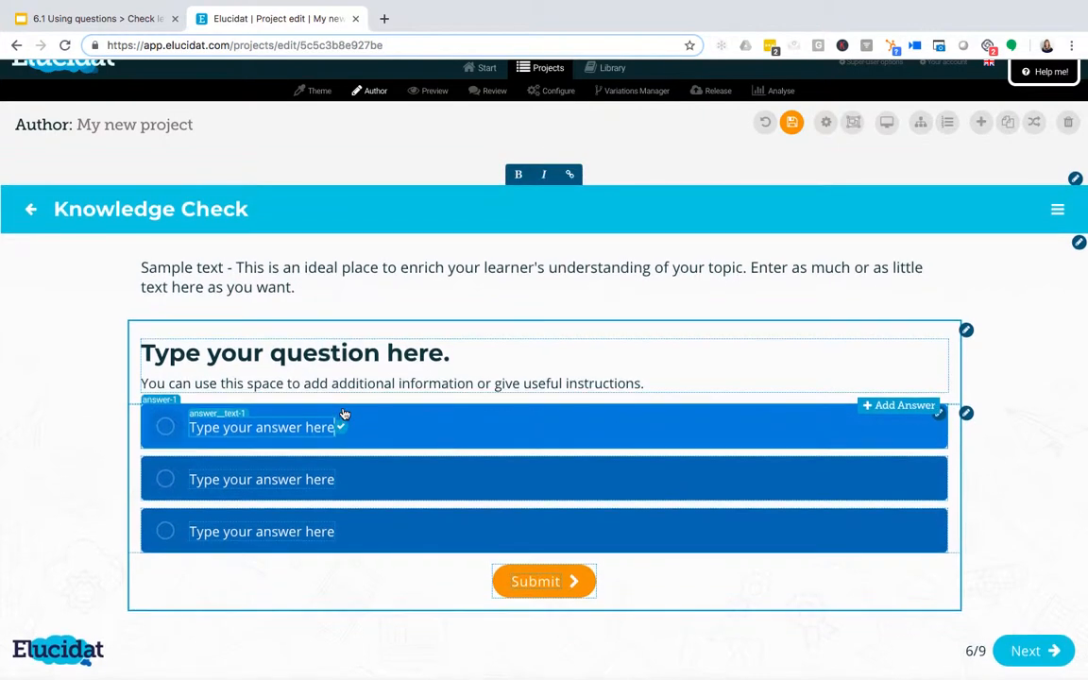
pyautogui.press('BackSpace')
pyautogui.press('BackSpace')
pyautogui.press('BackSpace')
pyautogui.press('BackSpace')
pyautogui.press('BackSpace')
pyautogui.press('BackSpace')
pyautogui.press('BackSpace')
pyautogui.press('BackSpace')
pyautogui.press('BackSpace')
pyautogui.press('BackSpace')
pyautogui.press('BackSpace')
pyautogui.press('BackSpace')
pyautogui.press('BackSpace')
pyautogui.press('BackSpace')
pyautogui.press('BackSpace')
pyautogui.press('BackSpace')
pyautogui.press('BackSpace')
pyautogui.press('BackSpace')
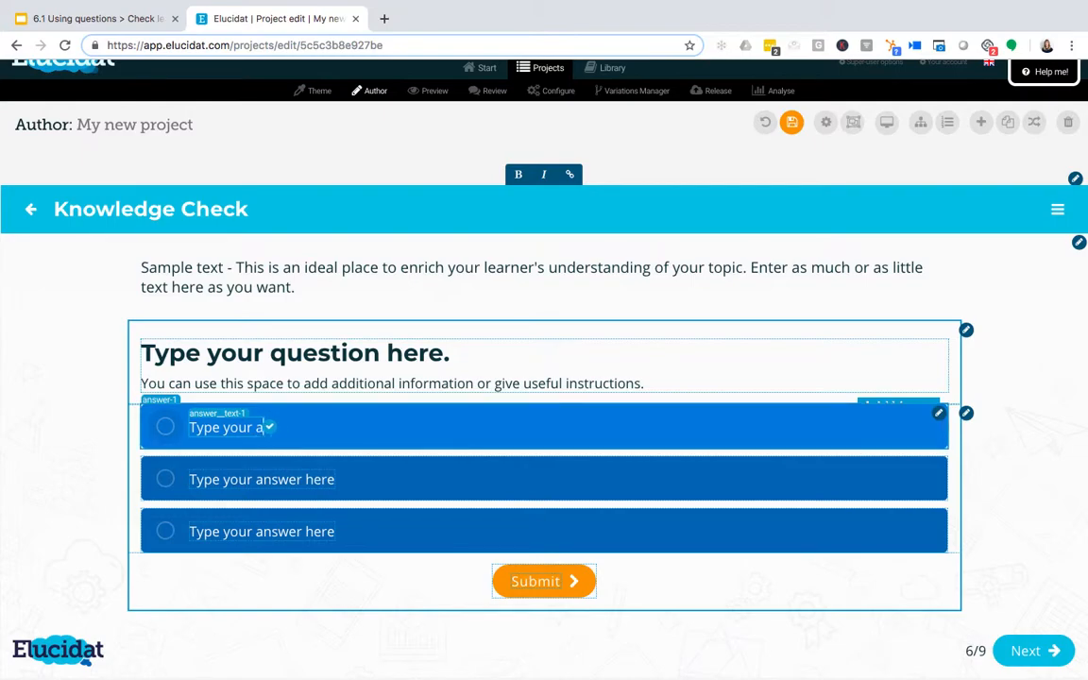
pyautogui.write('Correct')
pyautogui.click(332, 454)
# - Replace the second answer's placeholder text with "Incorrect"
pyautogui.click(340, 458)
pyautogui.press('BackSpace')
pyautogui.press('BackSpace')
pyautogui.press('BackSpace')
pyautogui.press('BackSpace')
pyautogui.press('BackSpace')
pyautogui.press('BackSpace')
pyautogui.press('BackSpace')
pyautogui.press('BackSpace')
pyautogui.press('BackSpace')
pyautogui.press('BackSpace')
pyautogui.press('BackSpace')
pyautogui.press('BackSpace')
pyautogui.press('BackSpace')
pyautogui.press('BackSpace')
pyautogui.press('BackSpace')
pyautogui.press('BackSpace')
pyautogui.press('BackSpace')
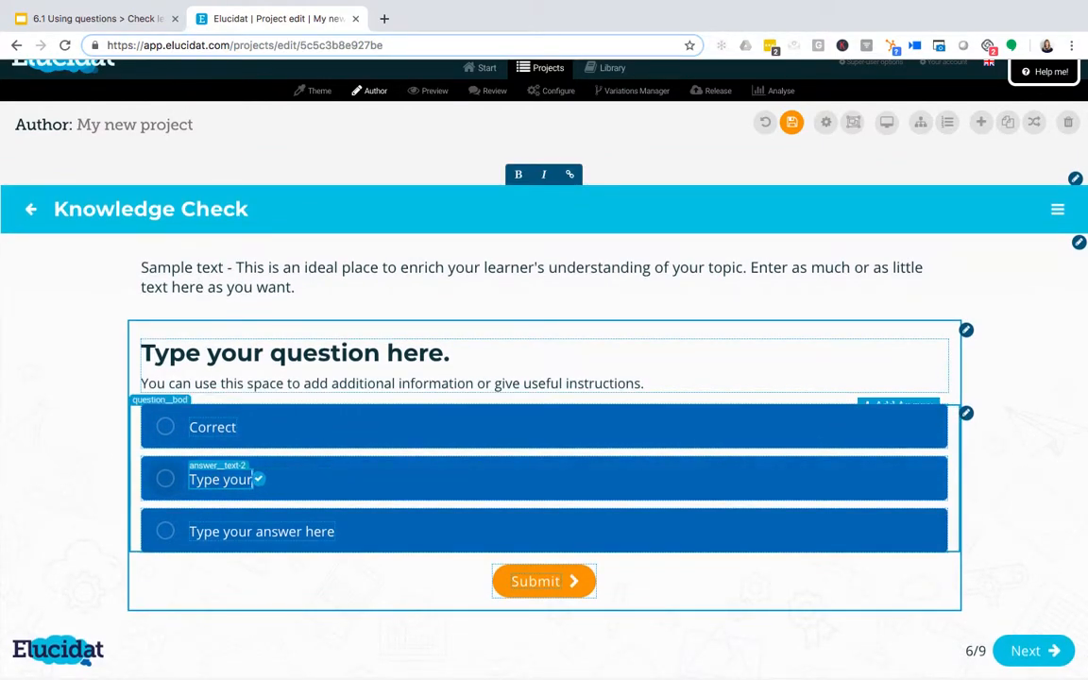
pyautogui.press('BackSpace')
pyautogui.press('BackSpace')
pyautogui.press('BackSpace')
pyautogui.write('Incorrect')
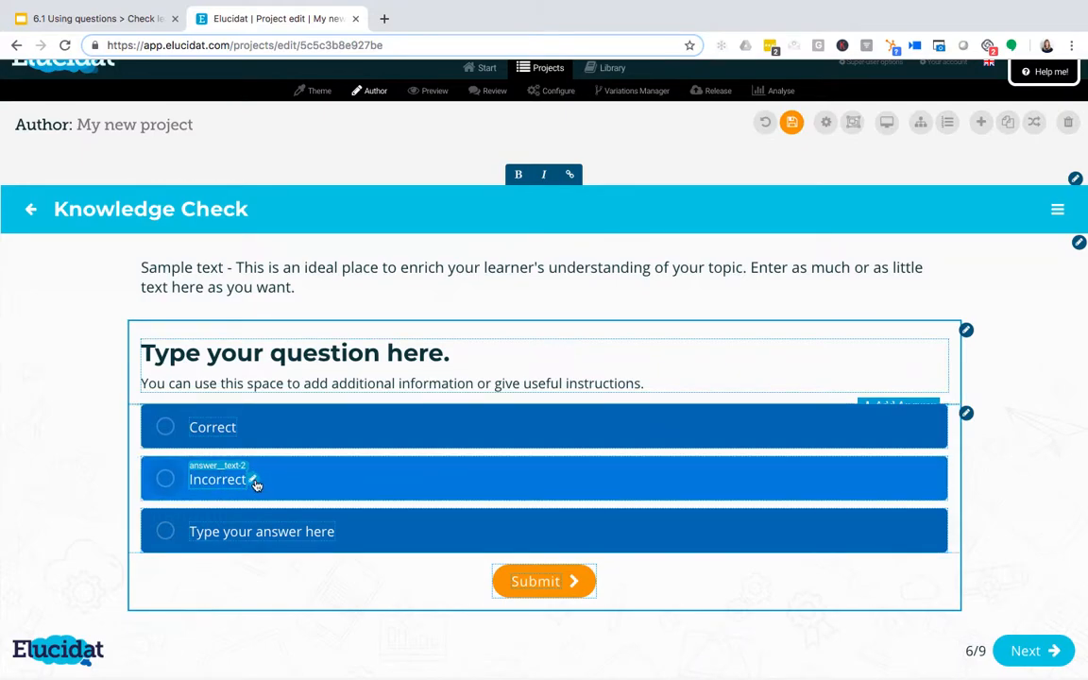
pyautogui.click(254, 483)
# - Replace the third answer's placeholder text with "Incorrect"
pyautogui.click(337, 529)
pyautogui.press('BackSpace')
pyautogui.press('BackSpace')
pyautogui.press('BackSpace')
pyautogui.press('BackSpace')
pyautogui.press('BackSpace')
pyautogui.press('BackSpace')
pyautogui.press('BackSpace')
pyautogui.press('BackSpace')
pyautogui.press('BackSpace')
pyautogui.press('BackSpace')
pyautogui.press('BackSpace')
pyautogui.press('BackSpace')
pyautogui.press('BackSpace')
pyautogui.press('BackSpace')
pyautogui.press('BackSpace')
pyautogui.press('BackSpace')
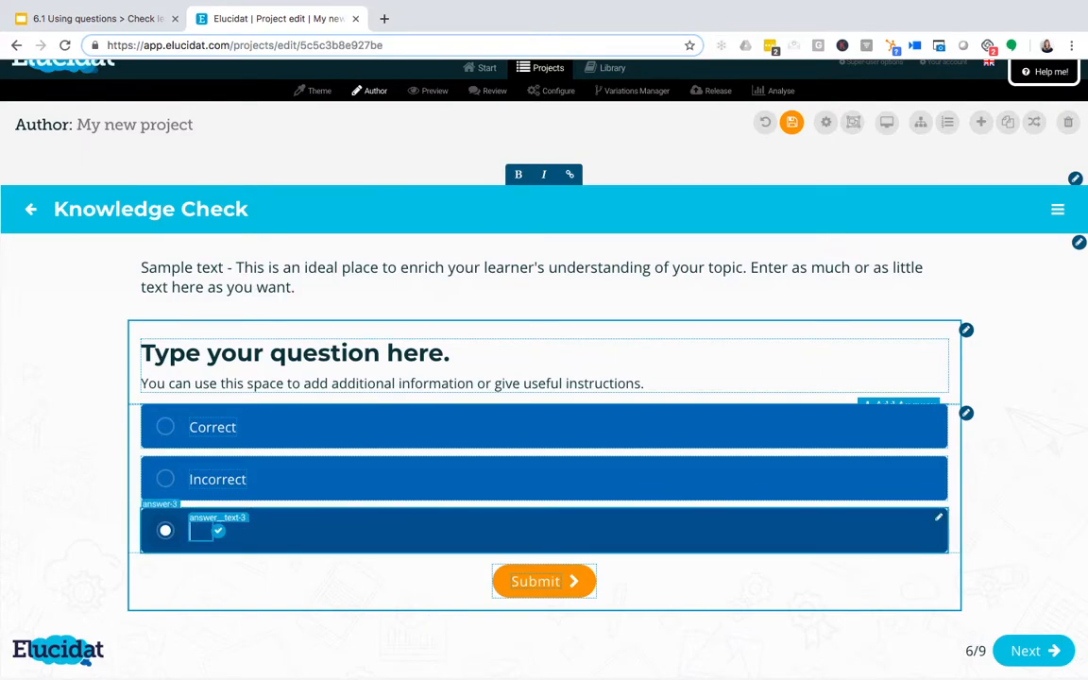
pyautogui.write('Incorrect')
pyautogui.click(252, 531)
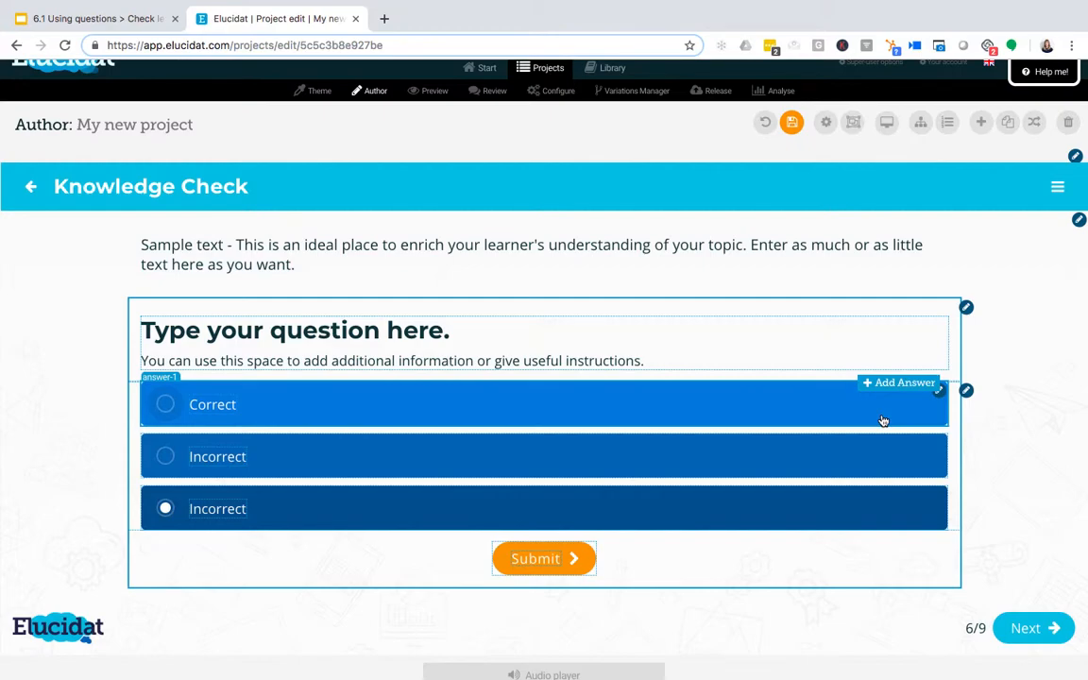
# - Check the correct/incorrect setting of the third answer
pyautogui.click(940, 498)
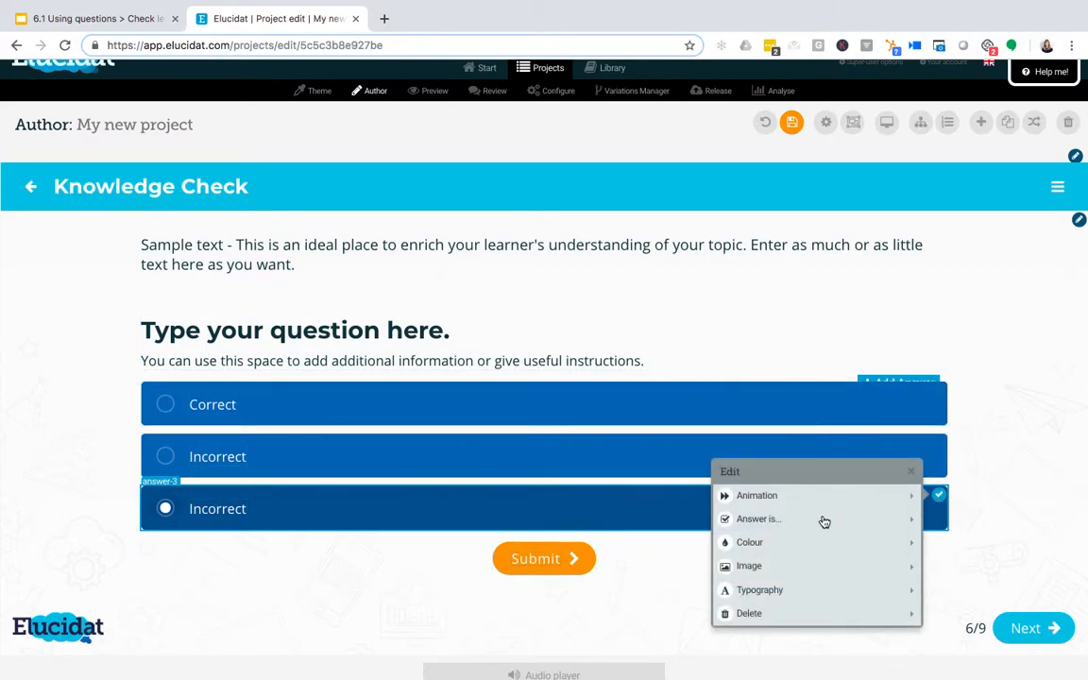
pyautogui.click(760, 519)
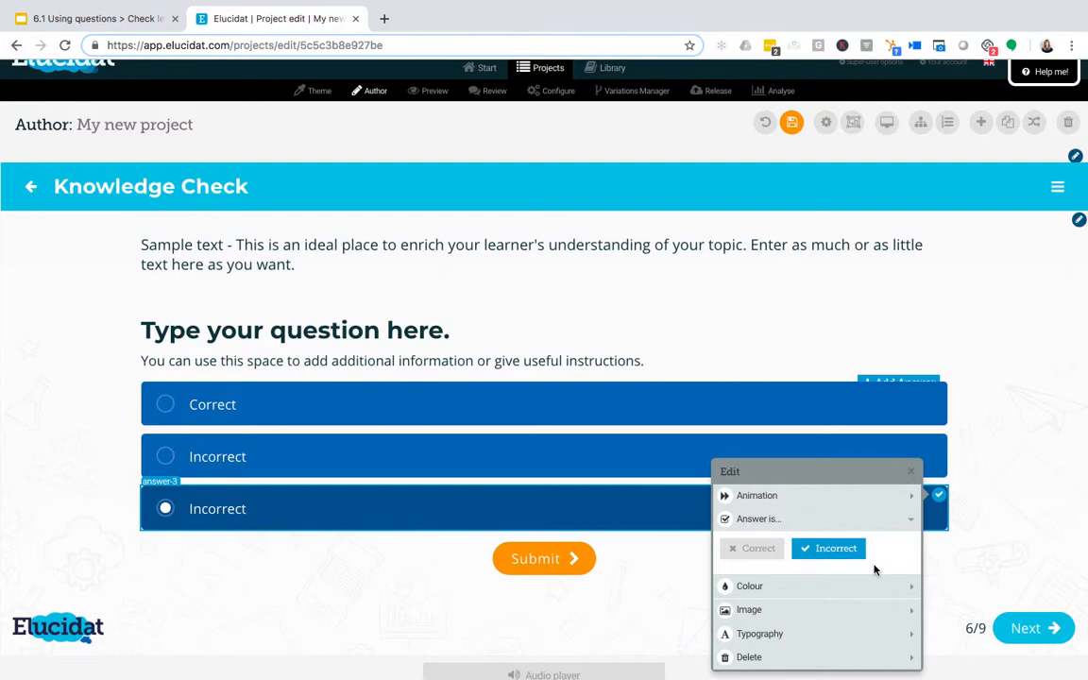
pyautogui.click(940, 498)
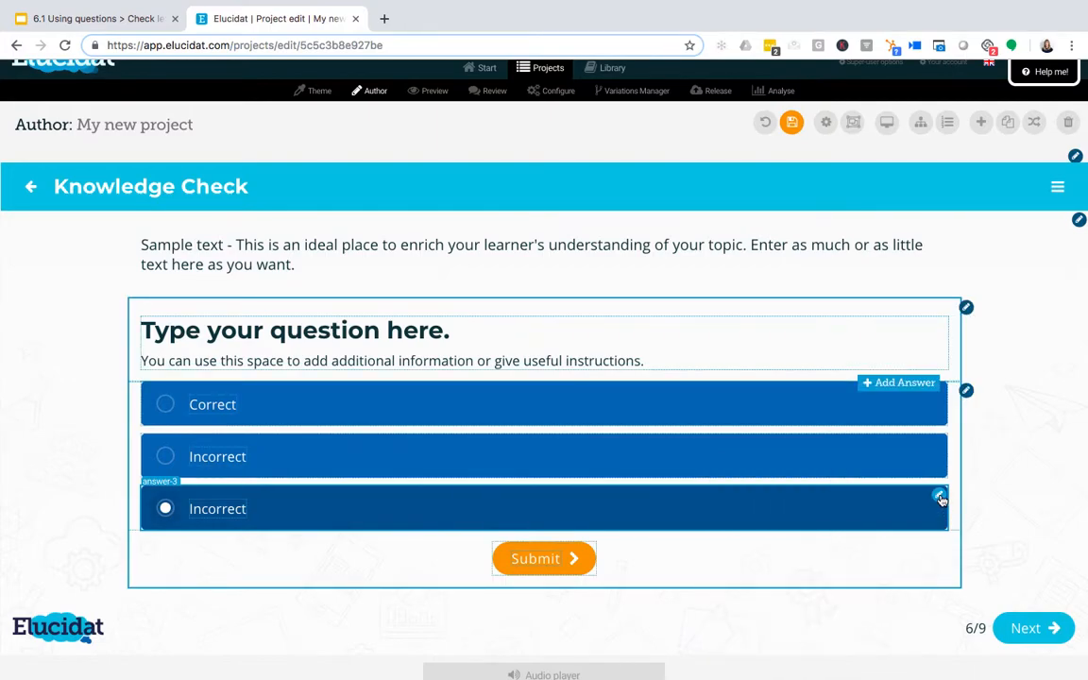
# - Mark the first answer as Correct in its answer settings and save the page
pyautogui.click(941, 399)
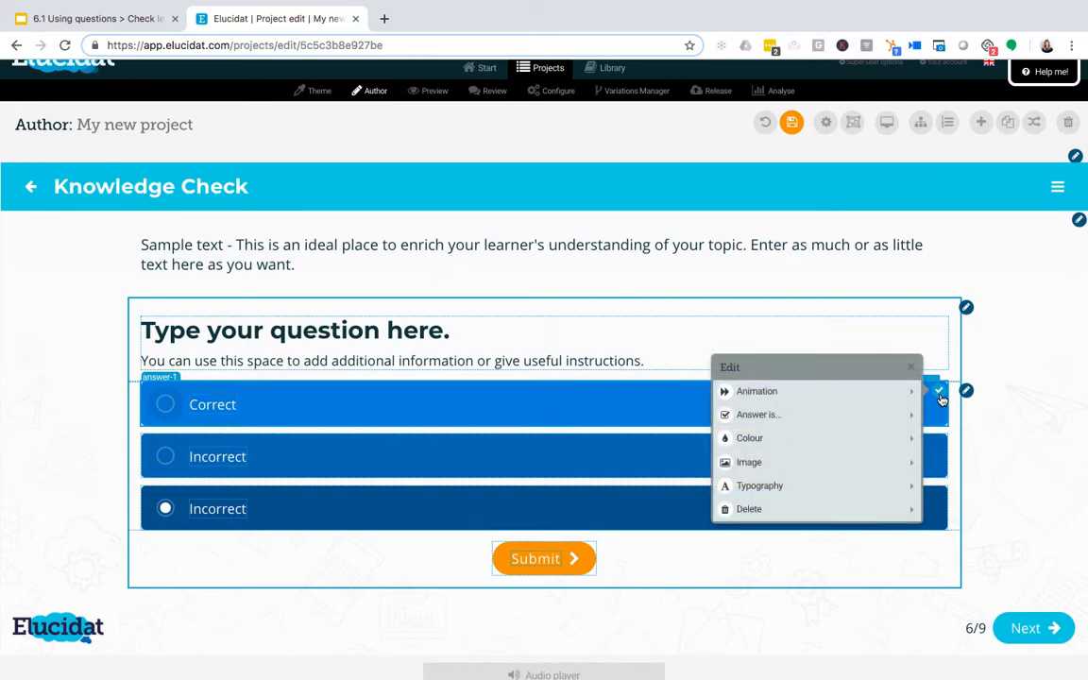
pyautogui.click(860, 415)
pyautogui.click(765, 446)
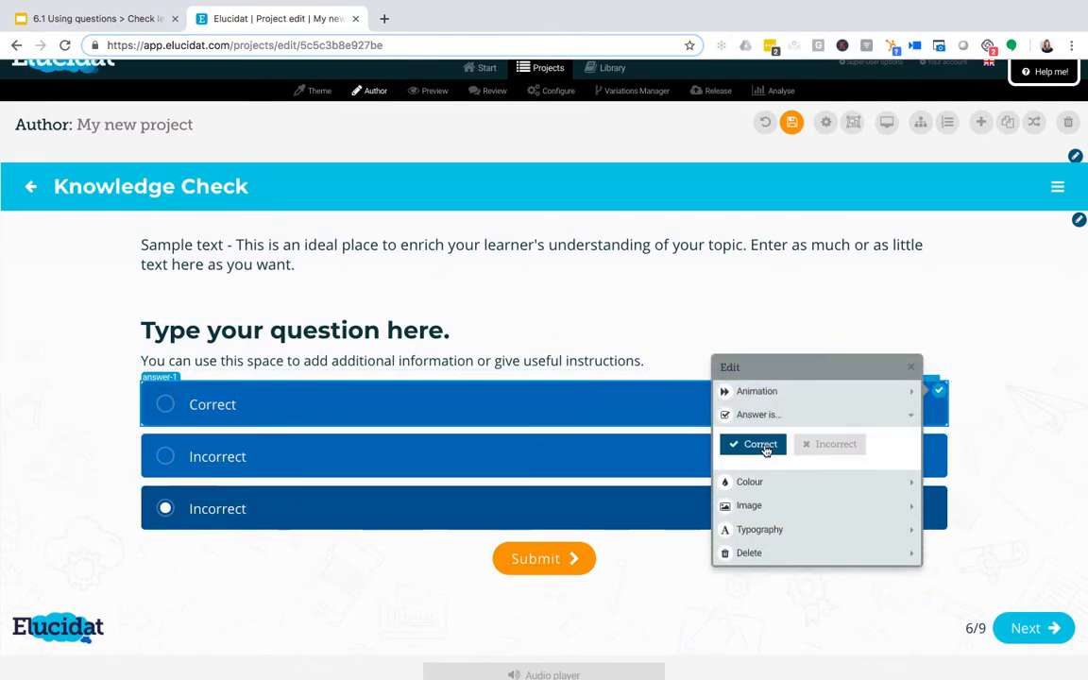
pyautogui.click(941, 397)
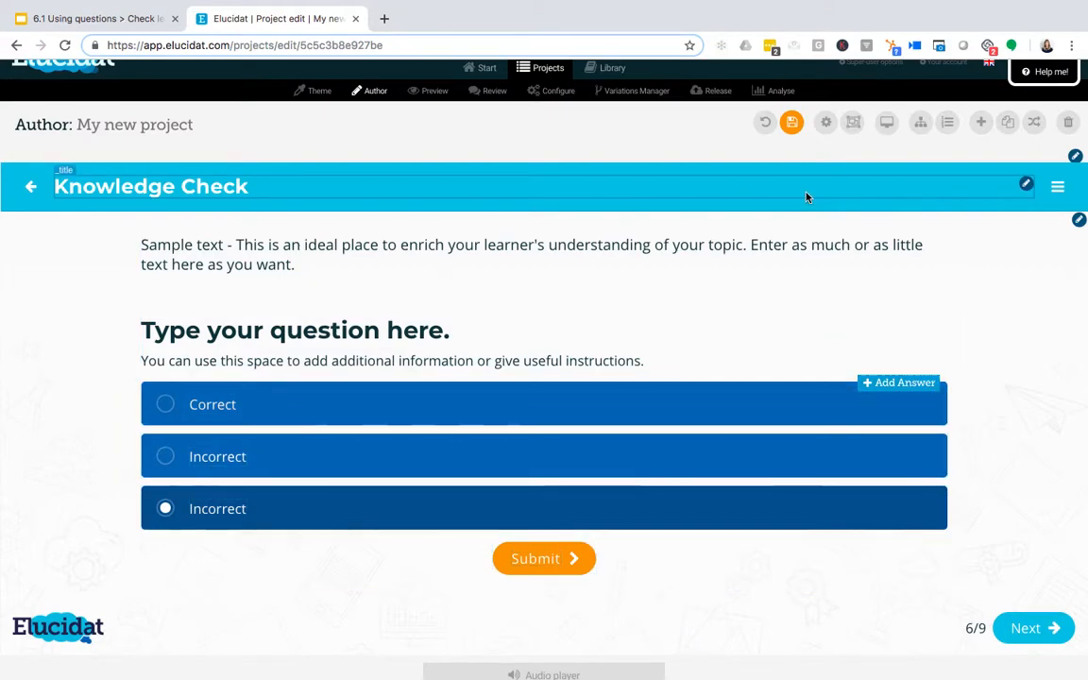
pyautogui.click(796, 129)
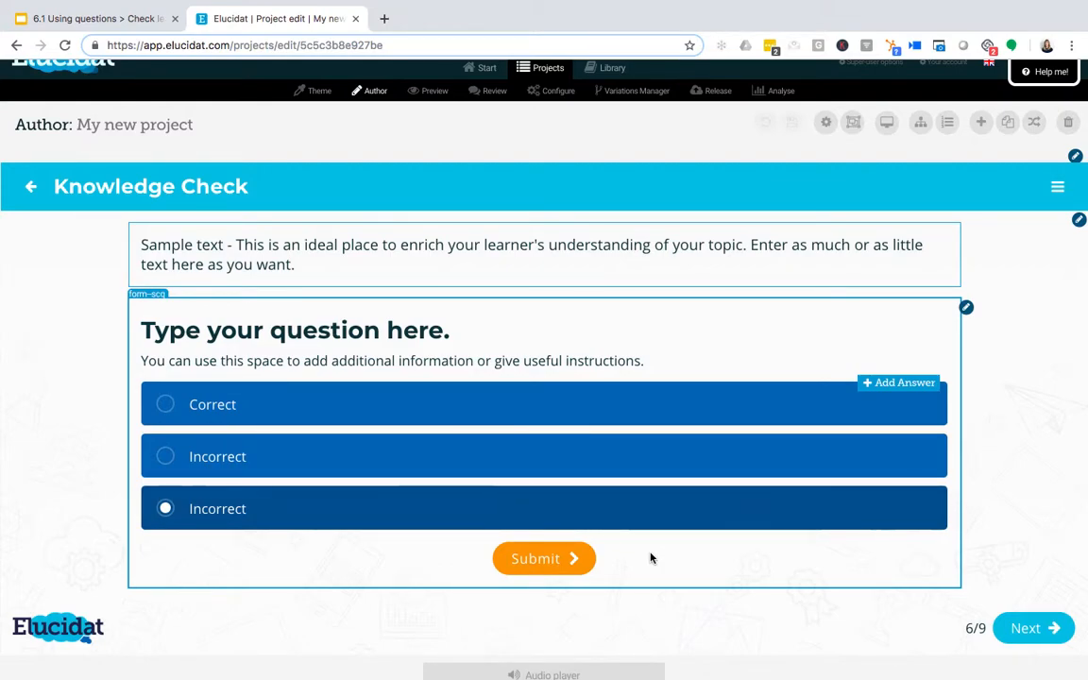
# - Replace the sample text in the Correct feedback popup with "Great job!", save the page and close the popup
pyautogui.click(585, 564)
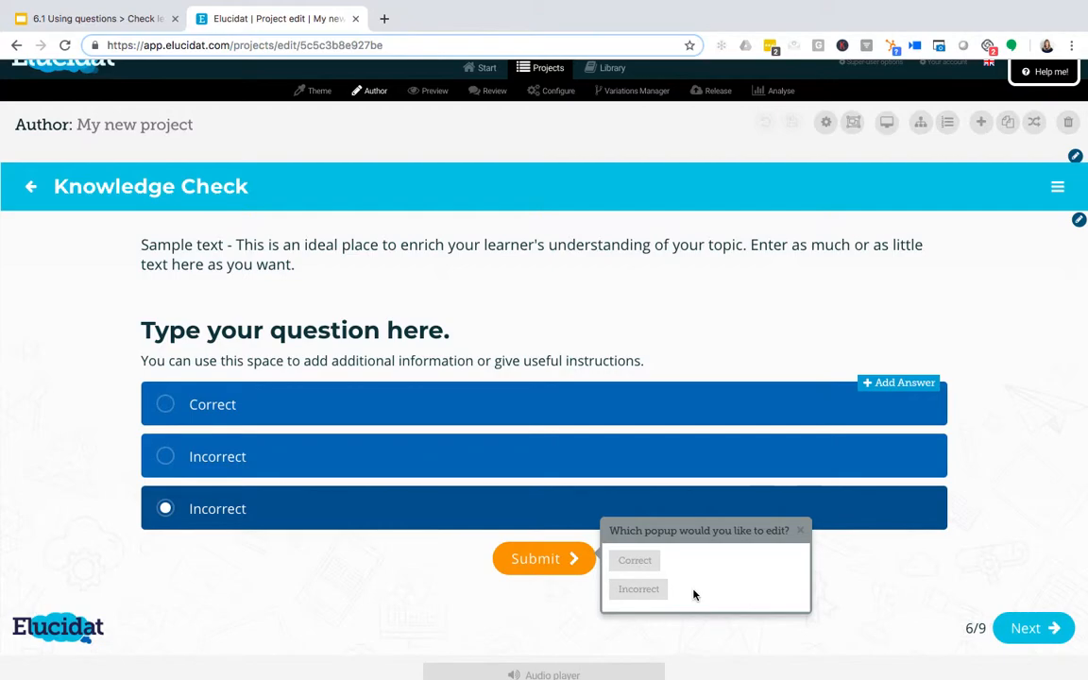
pyautogui.click(644, 564)
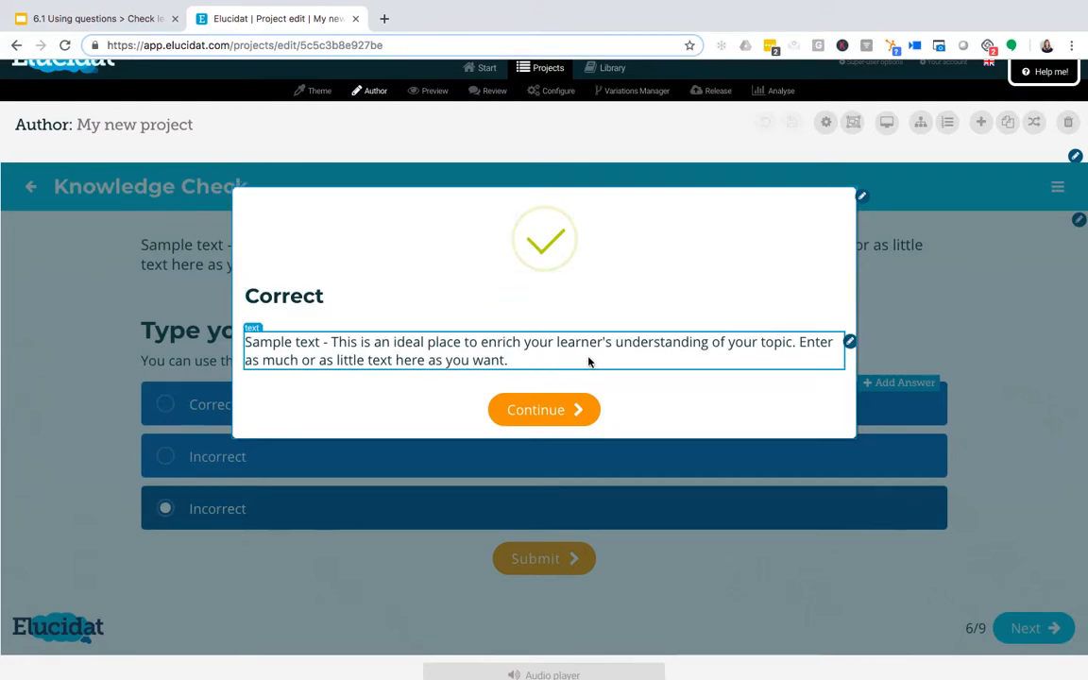
pyautogui.click(851, 341)
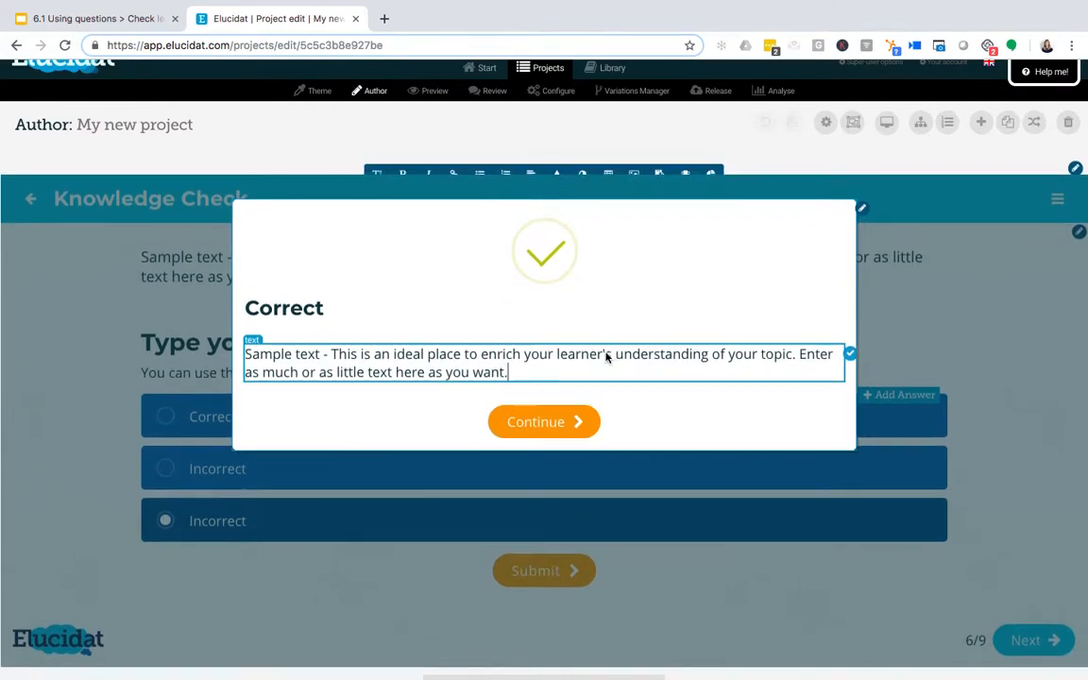
pyautogui.moveTo(545, 384); pyautogui.dragTo(243, 361)
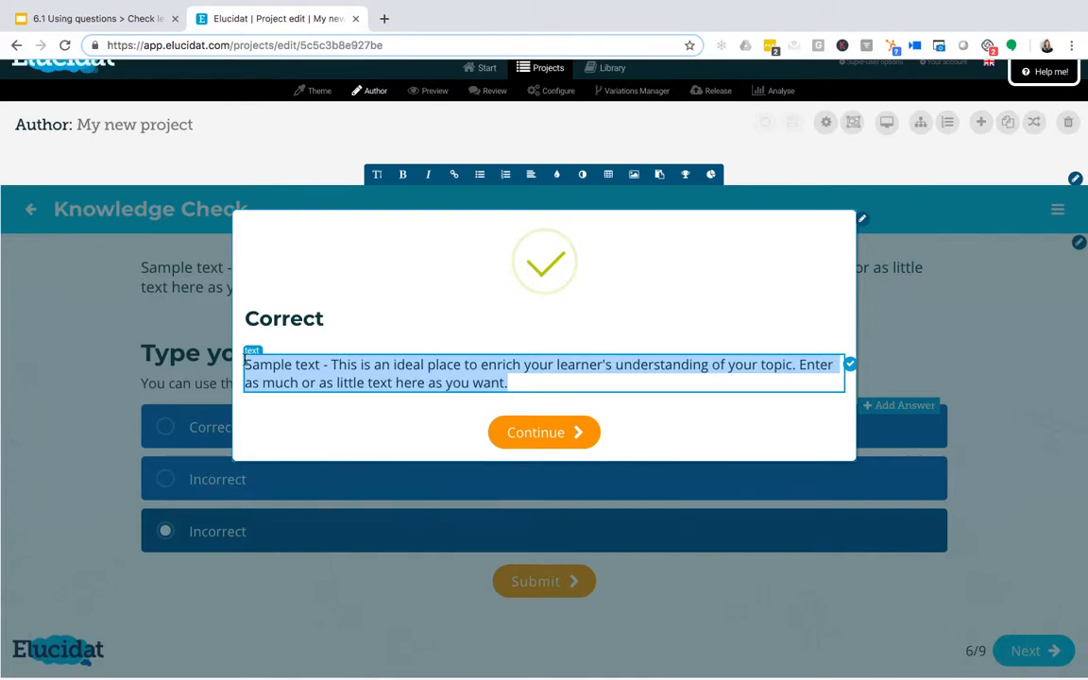
pyautogui.write('Great job!')
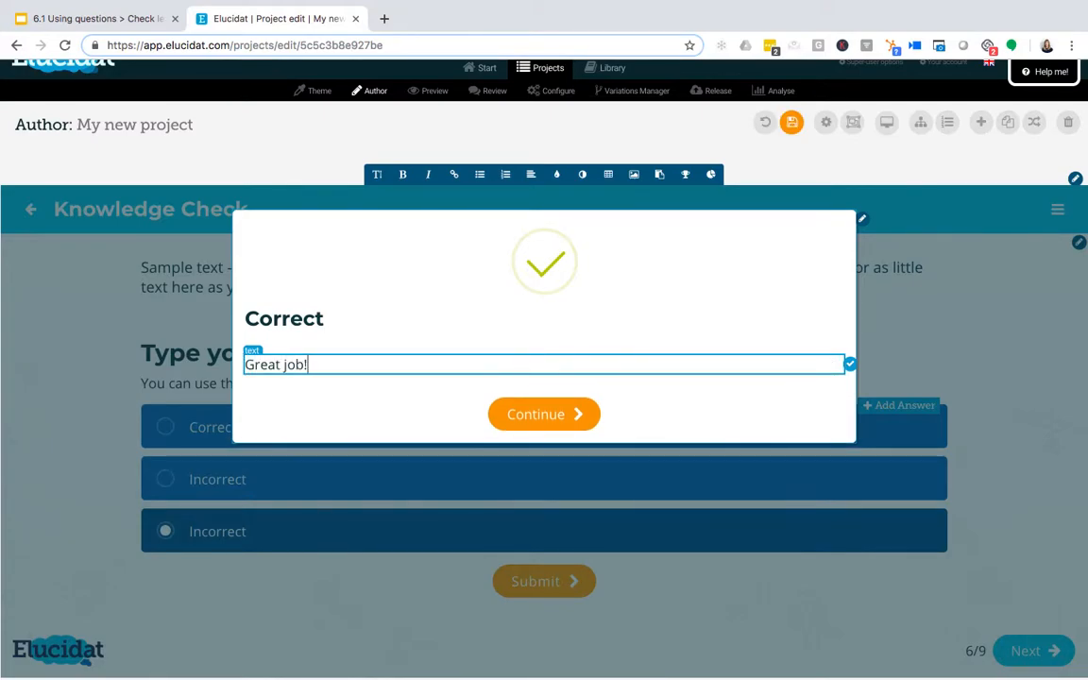
pyautogui.rightClick(851, 364)
pyautogui.click(838, 342)
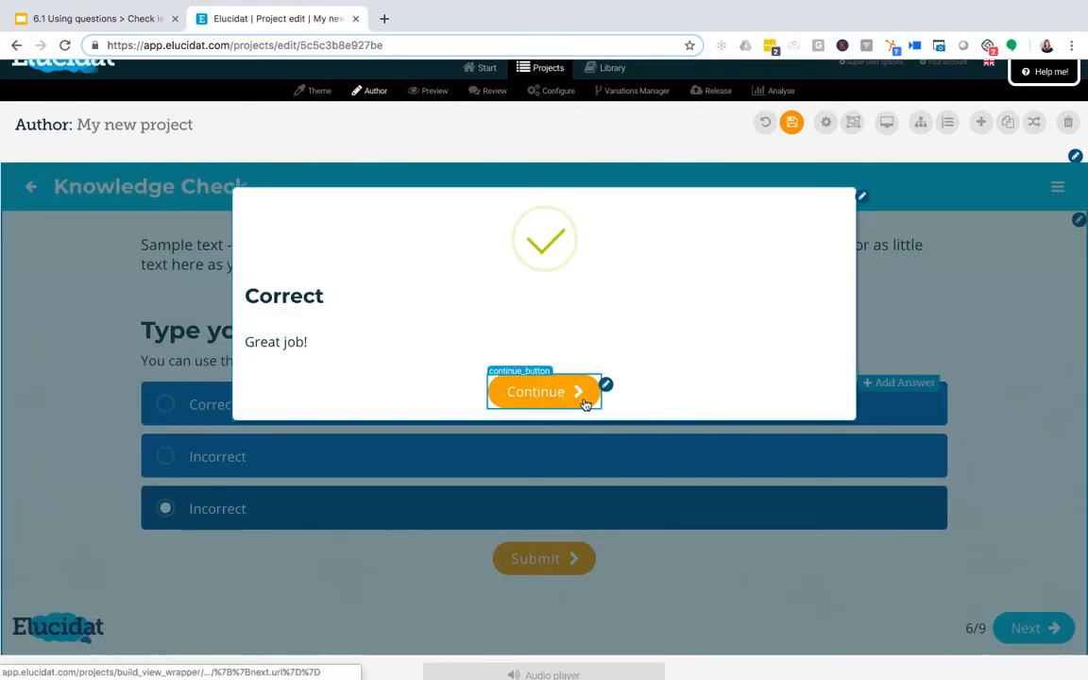
pyautogui.click(792, 122)
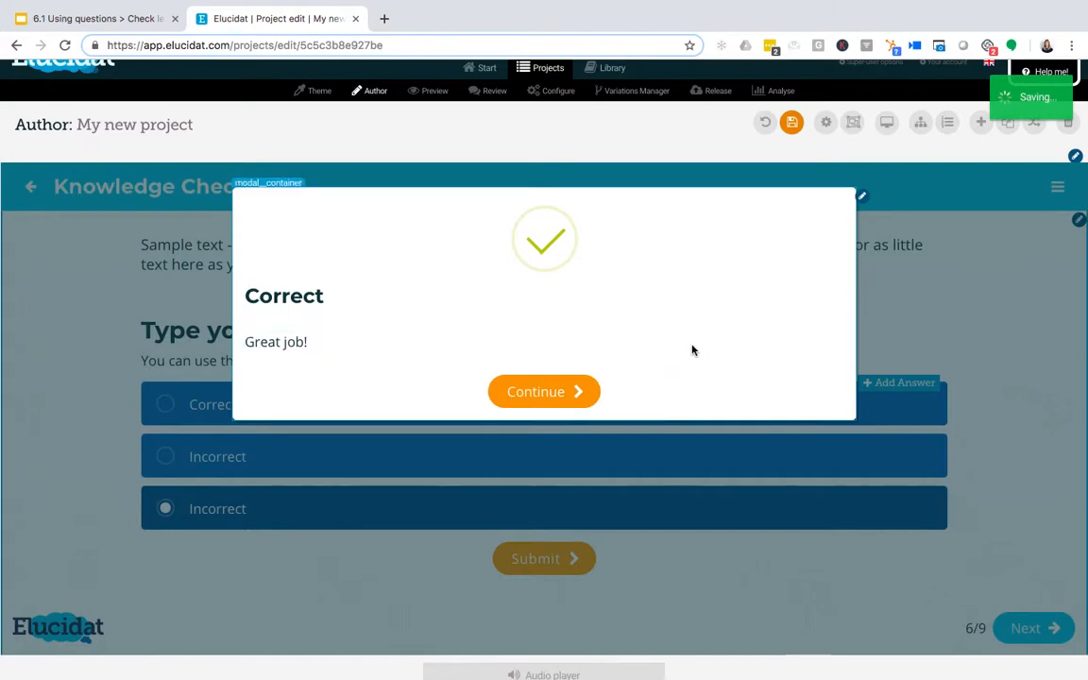
pyautogui.click(954, 130)
pyautogui.click(869, 269)
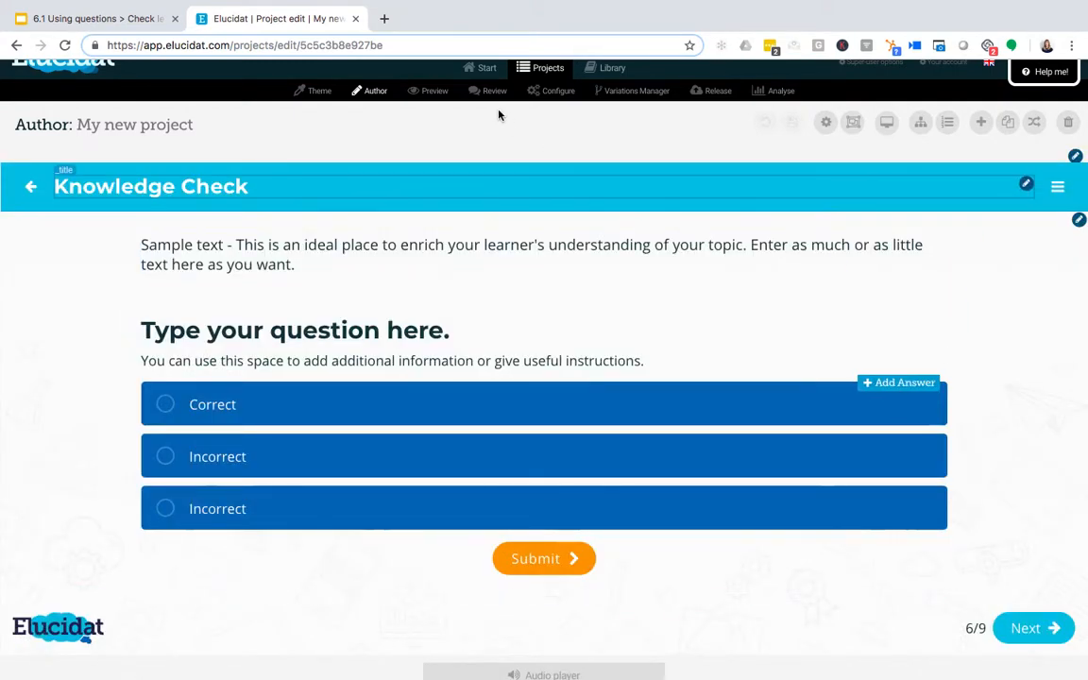
# - Preview the Knowledge Check page and submit the "Correct" answer to view its feedback popup
pyautogui.click(434, 91)
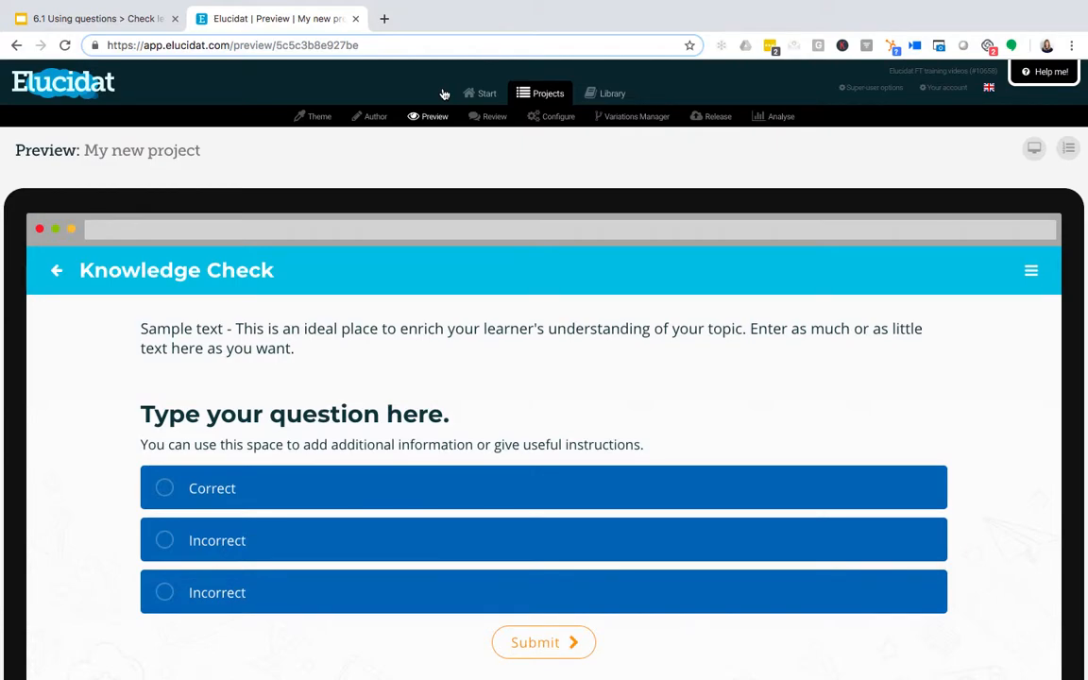
pyautogui.scroll(-1, 986, 298)
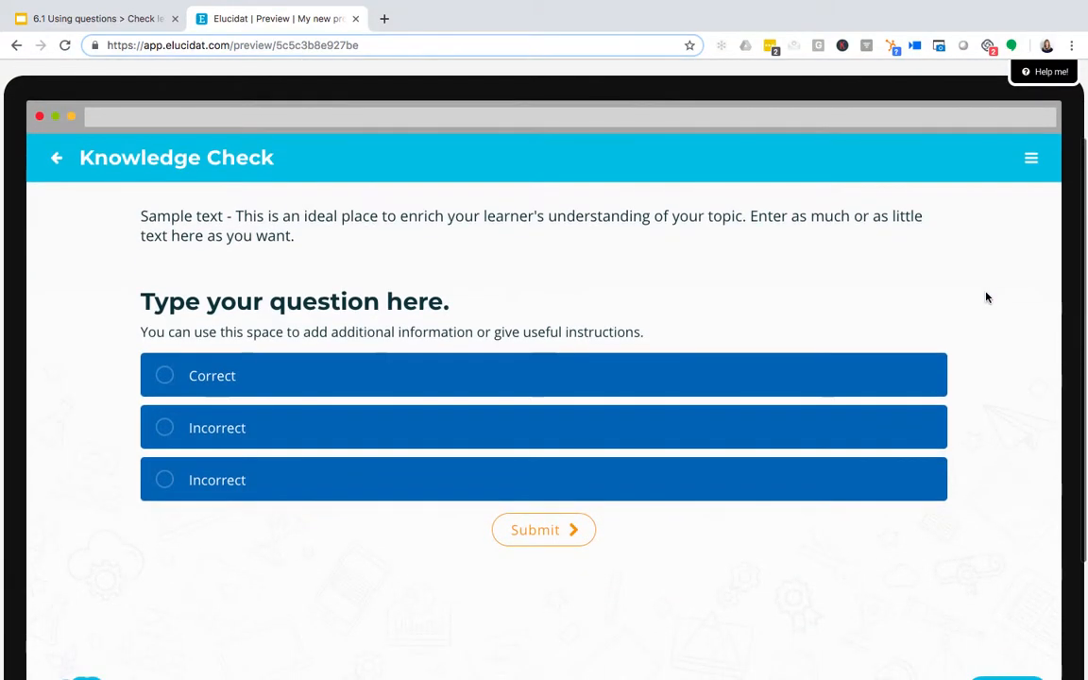
pyautogui.click(204, 378)
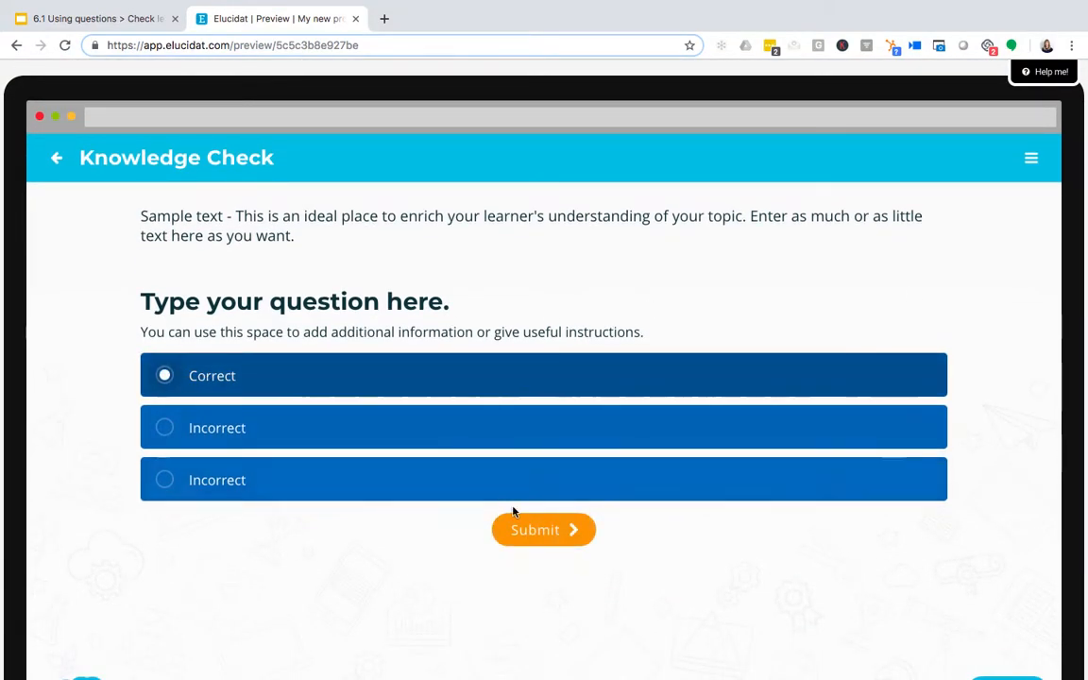
pyautogui.click(546, 533)
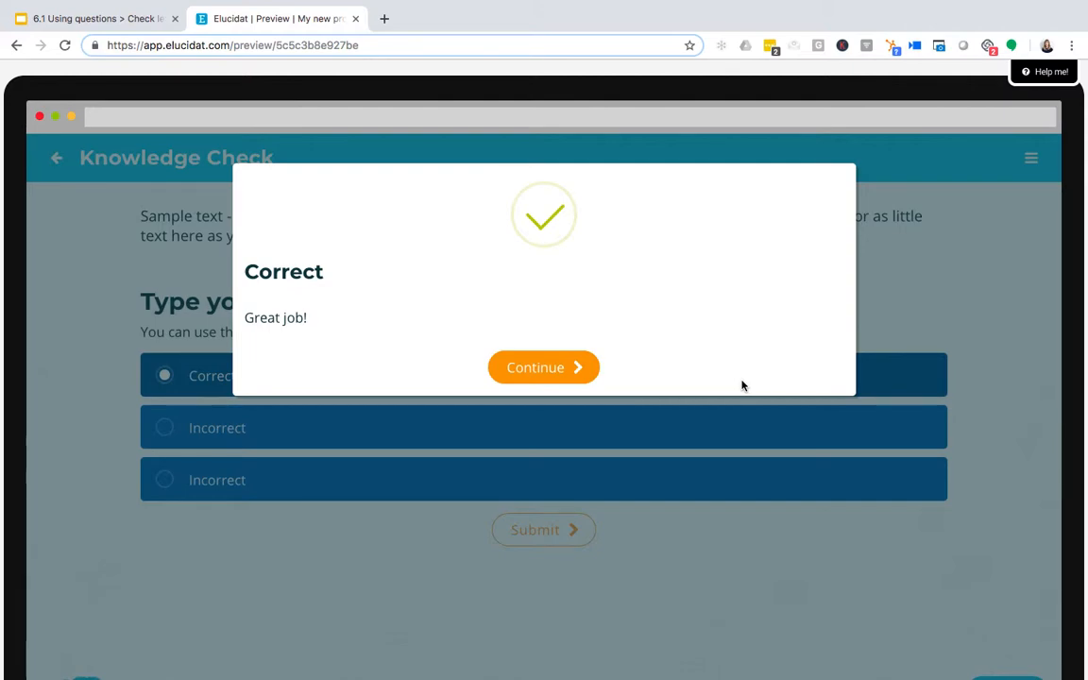
# - Switch to the Google Slides presentation and advance to the "3 top tips" slide
pyautogui.click(104, 18)
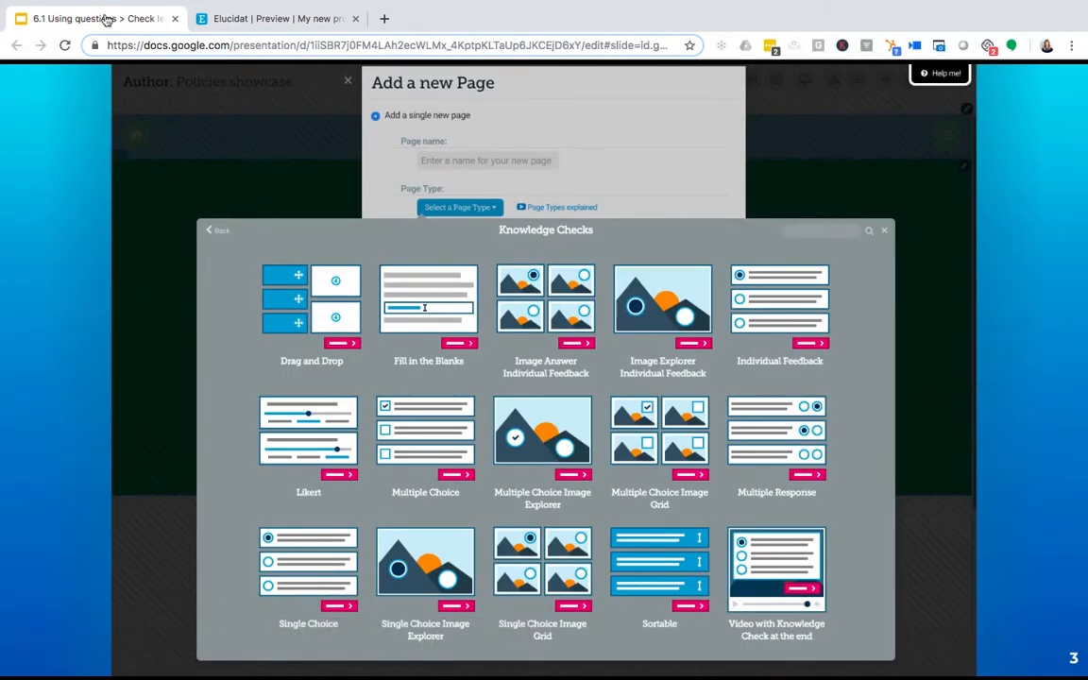
pyautogui.press('Right')
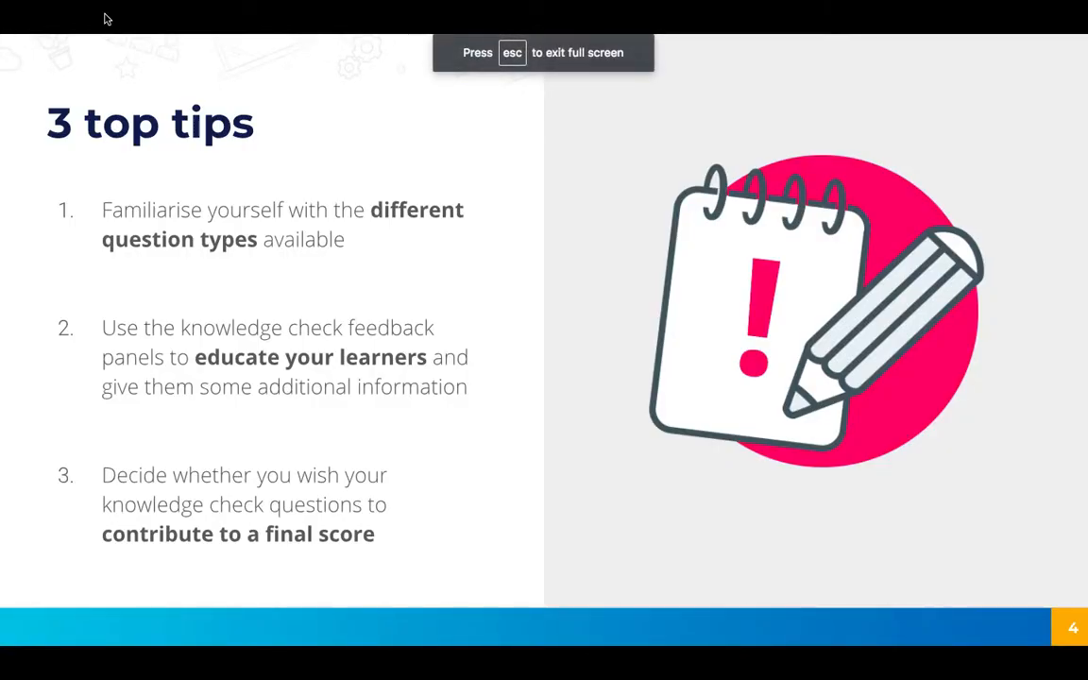